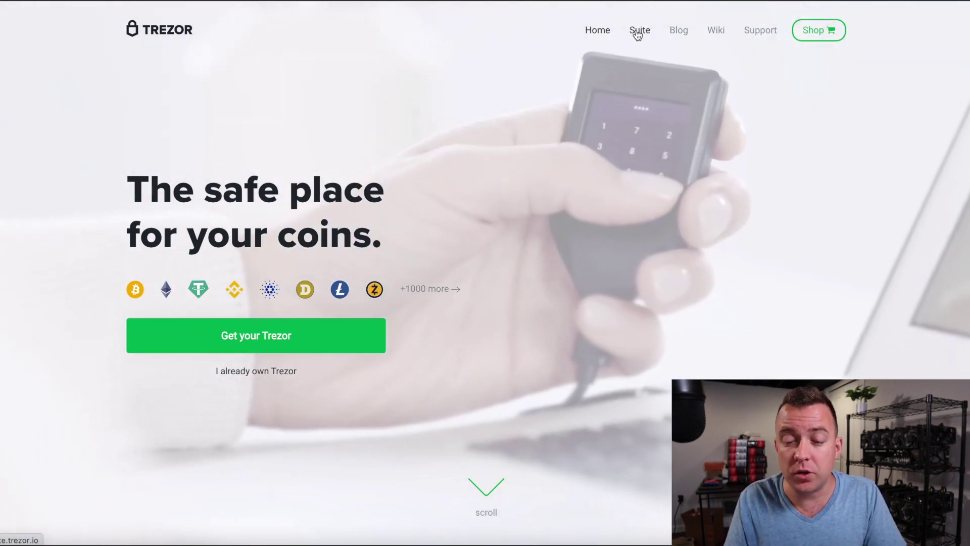
# Switch to Trezor Suite to view the wallet, showing the Bitcoin #1 account
pyautogui.click(638, 31)
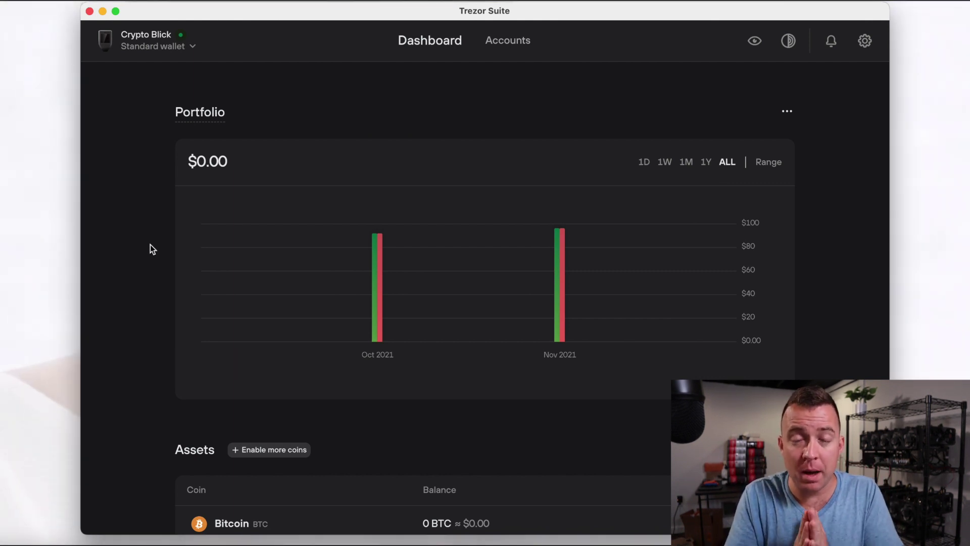
# Activate Cardano as a new coin and find the device's existing Cardano #1 account
pyautogui.click(506, 51)
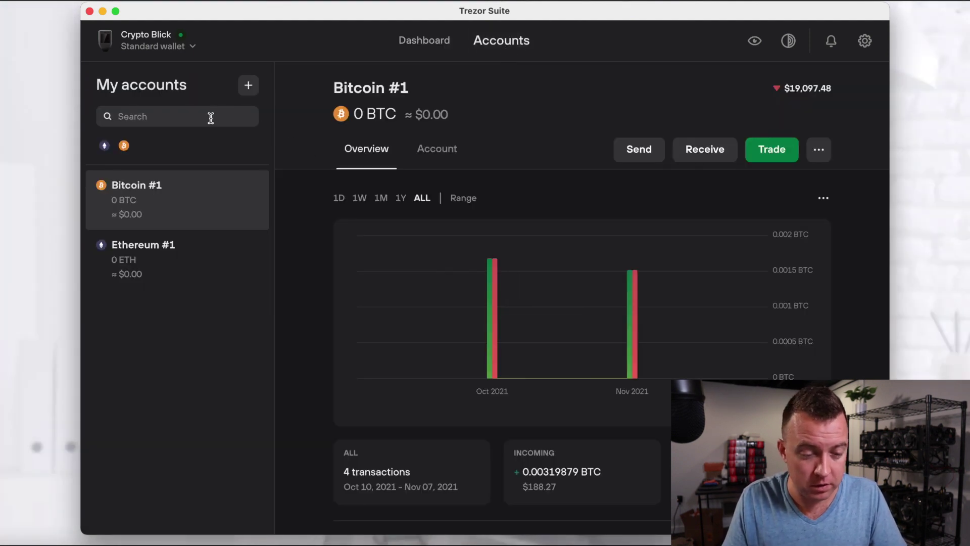
pyautogui.click(248, 87)
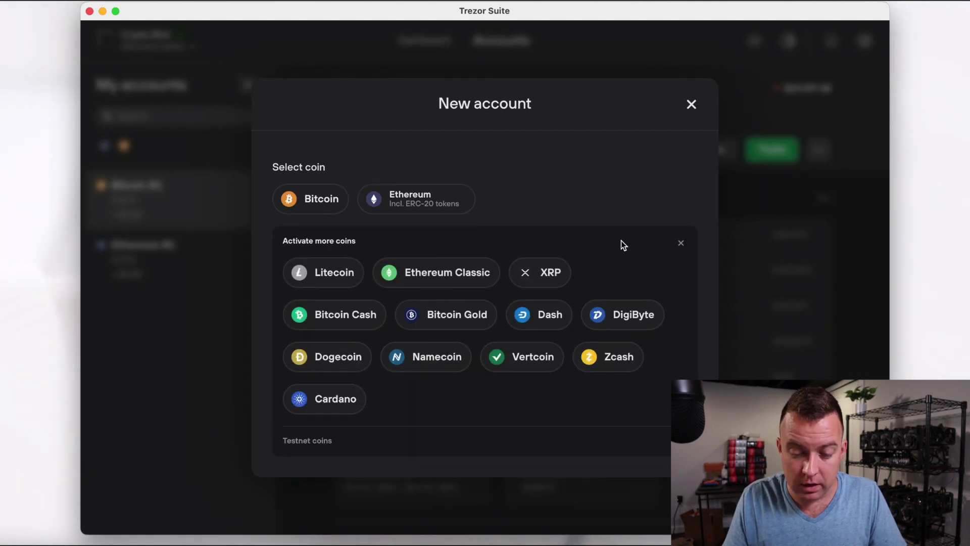
pyautogui.click(336, 399)
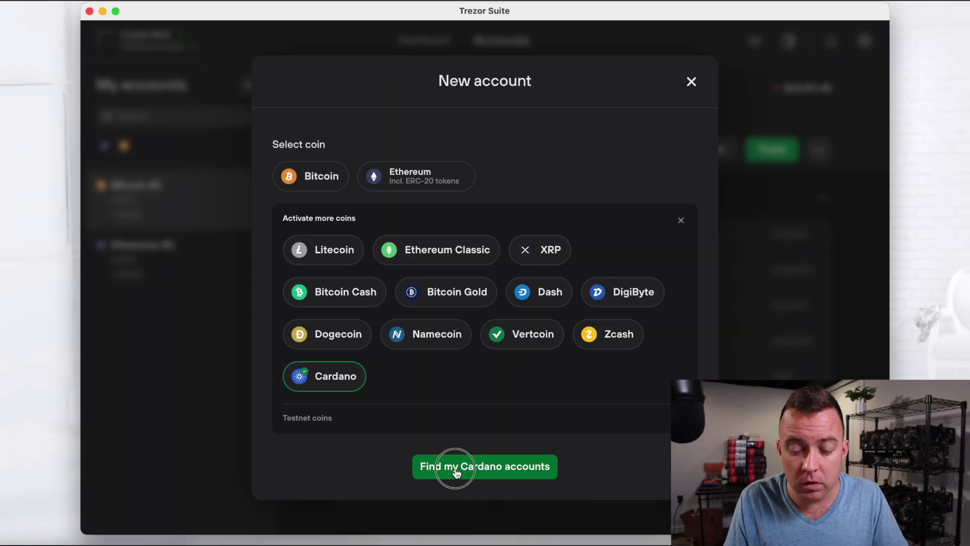
pyautogui.click(456, 470)
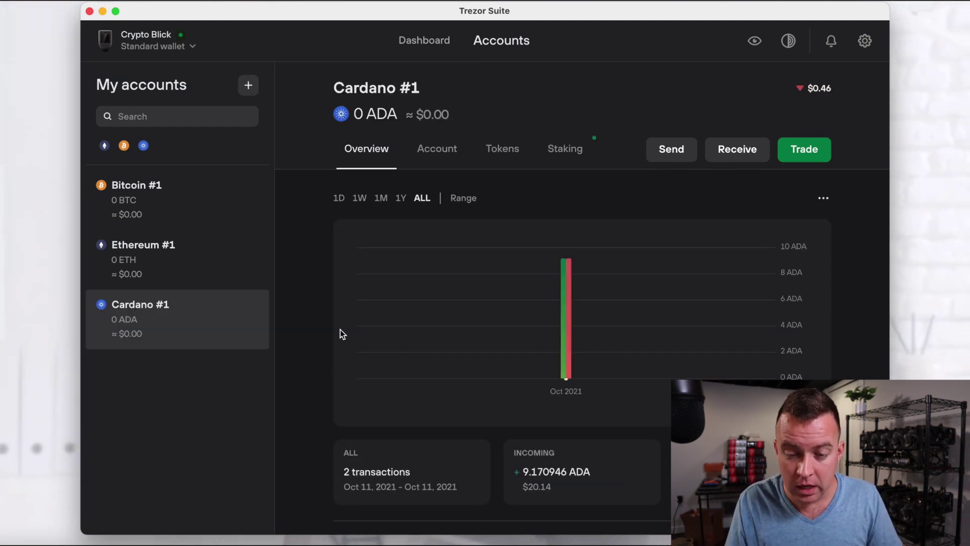
# Rename Cardano #1 to 'ADA MT', storing labels on the local file system
pyautogui.moveTo(407, 89)
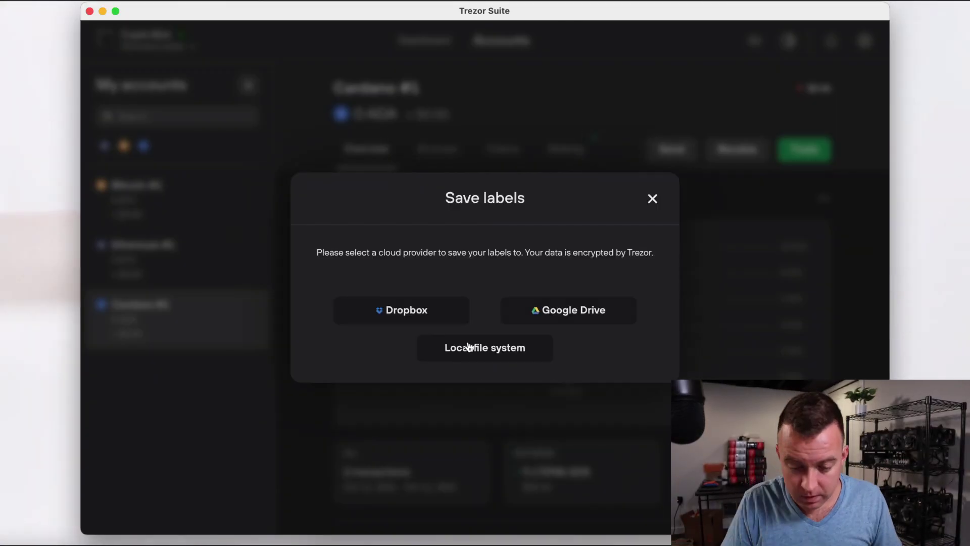
pyautogui.click(468, 347)
pyautogui.doubleClick(372, 93)
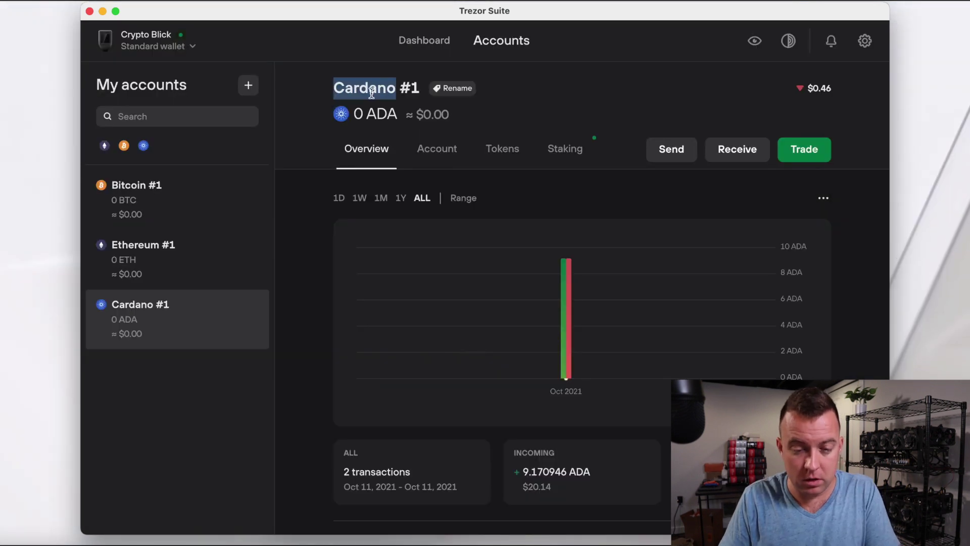
pyautogui.click(457, 88)
pyautogui.write('AD')
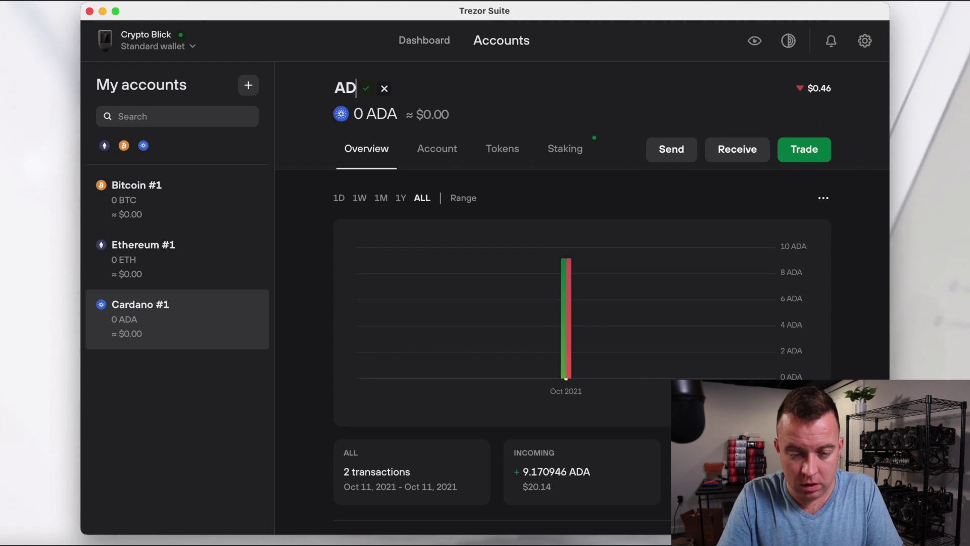
pyautogui.write('A')
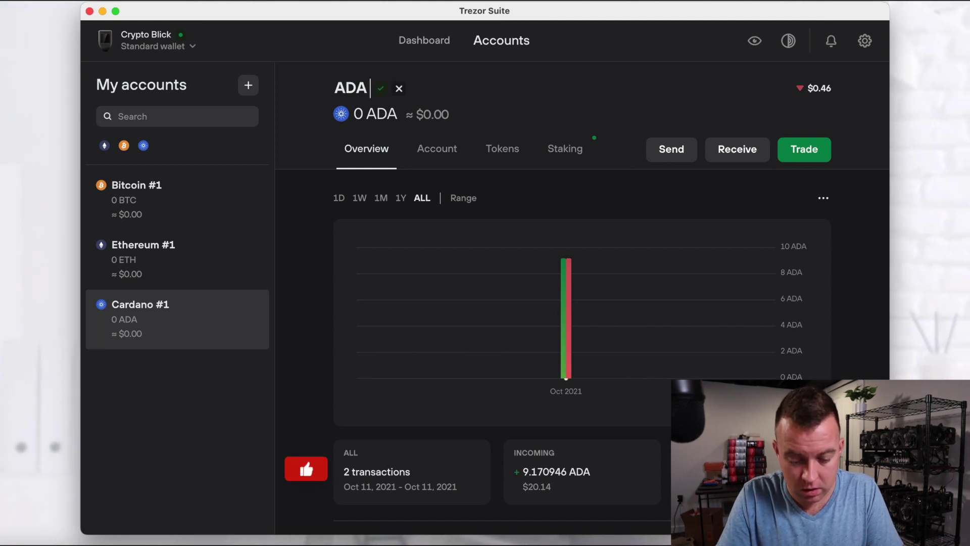
pyautogui.write(' MT')
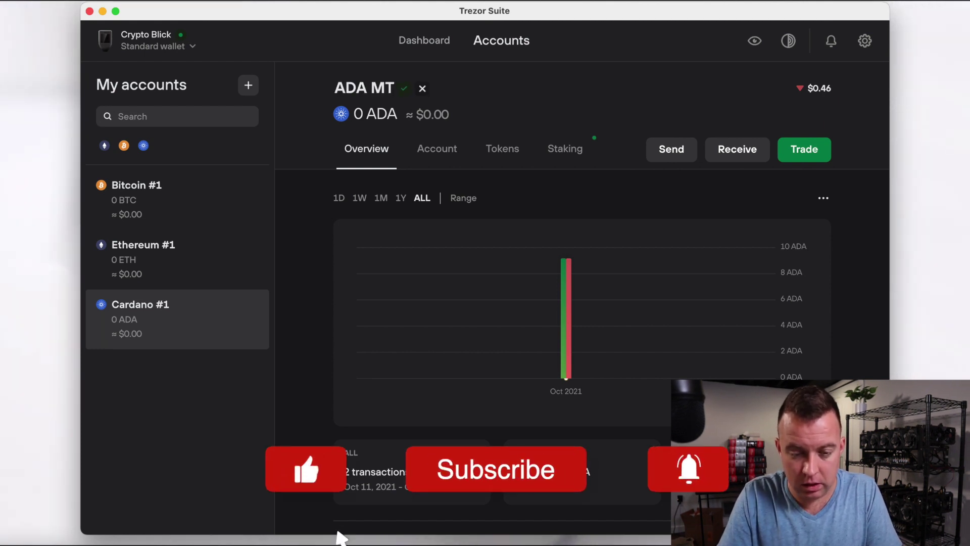
pyautogui.press('Return')
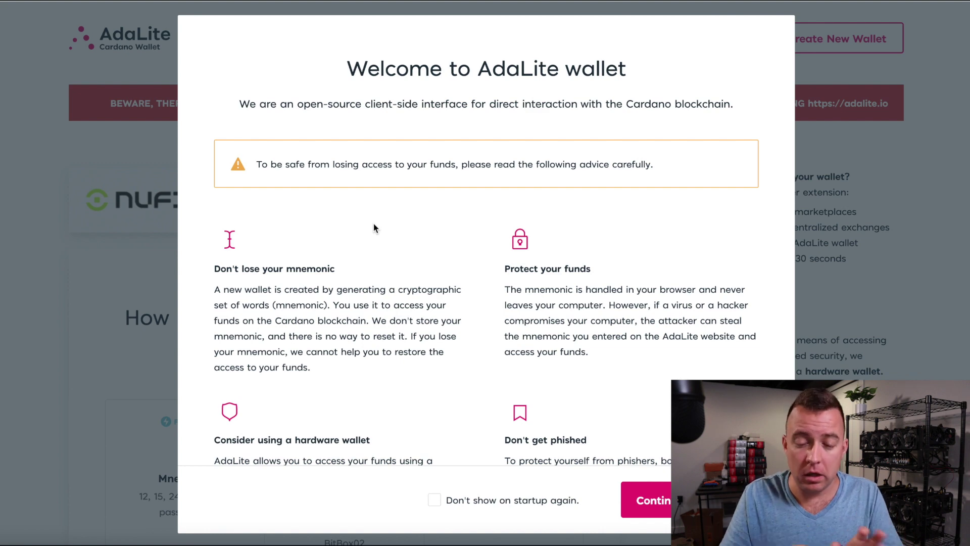
# Dismiss AdaLite's welcome notice and choose Hardware Wallet, then Unlock with Trezor
pyautogui.click(660, 495)
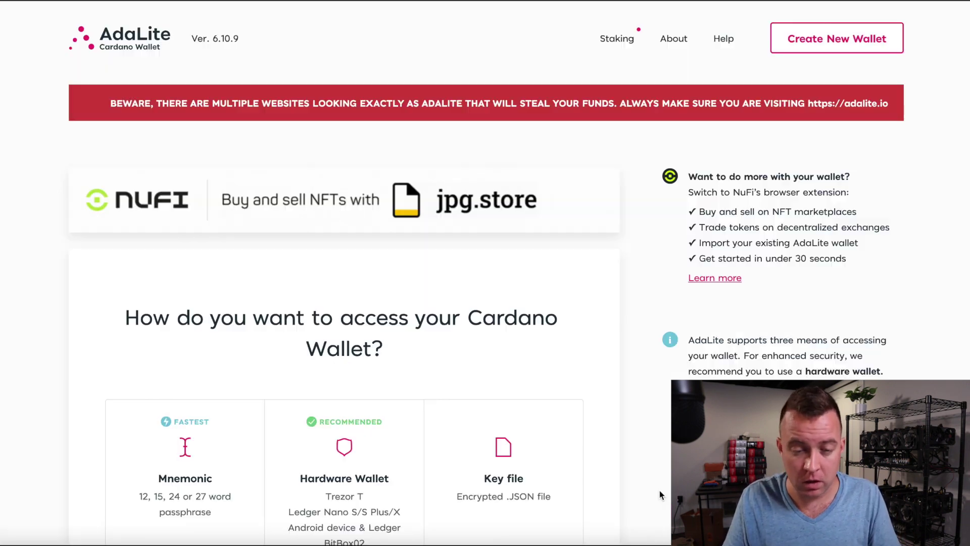
pyautogui.scroll(-3, 86, 370)
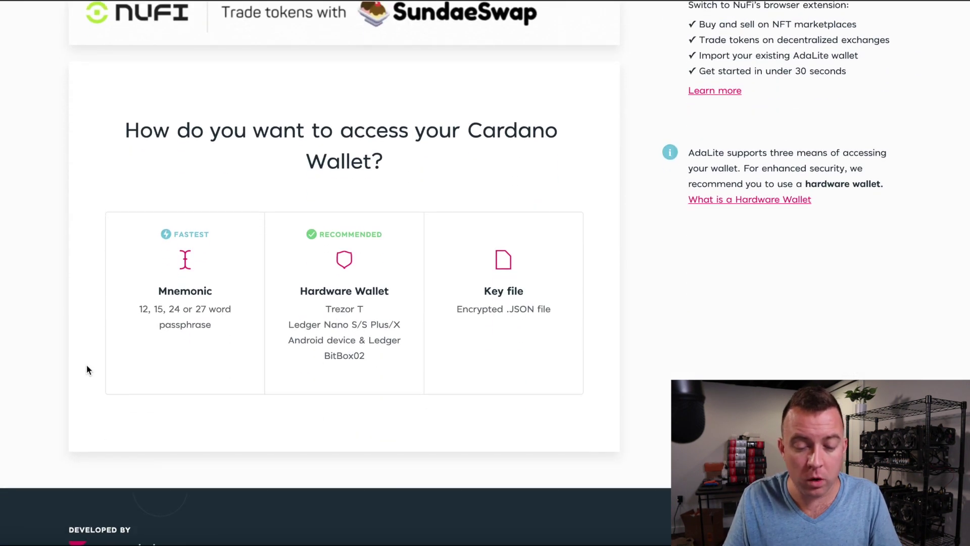
pyautogui.click(344, 294)
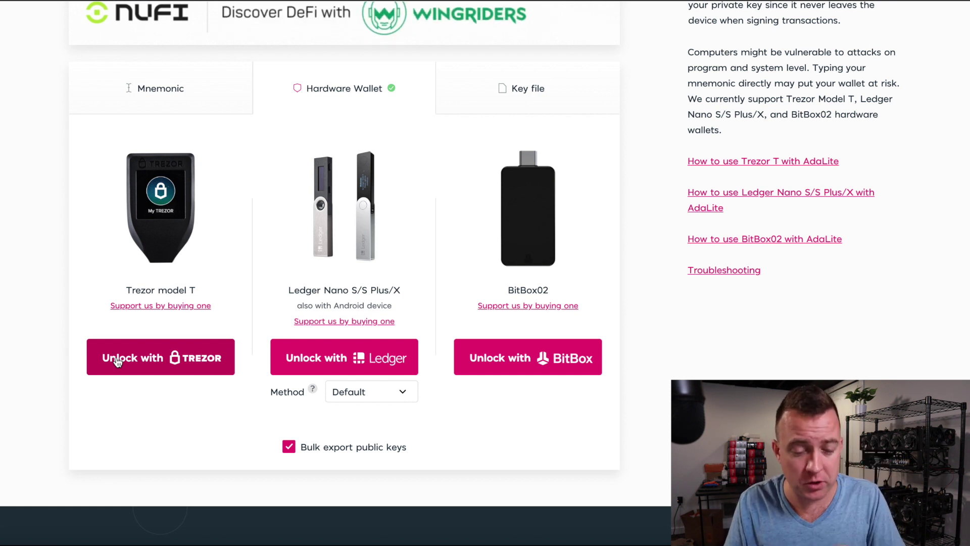
pyautogui.click(142, 365)
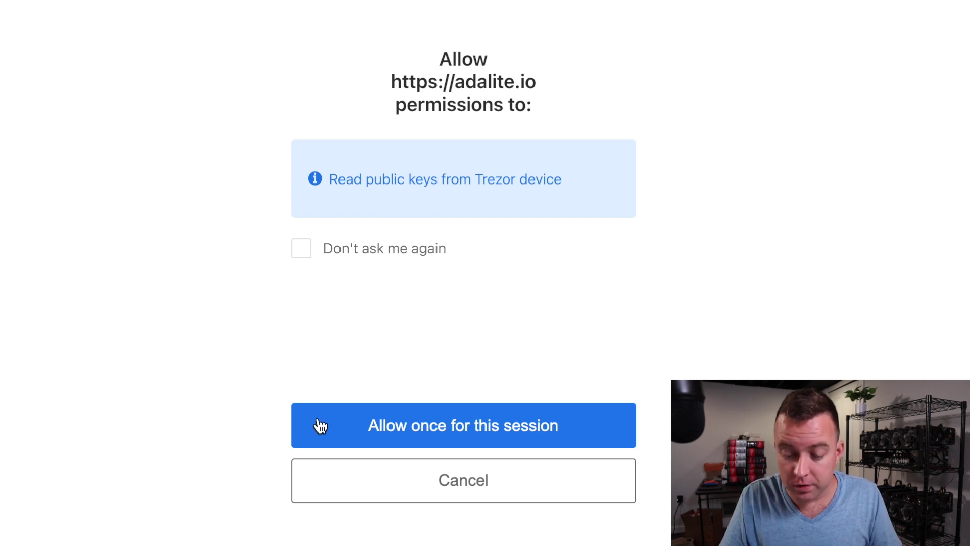
# Allow adalite.io for this session, export the Cardano public keys, and close the news popup
pyautogui.click(318, 424)
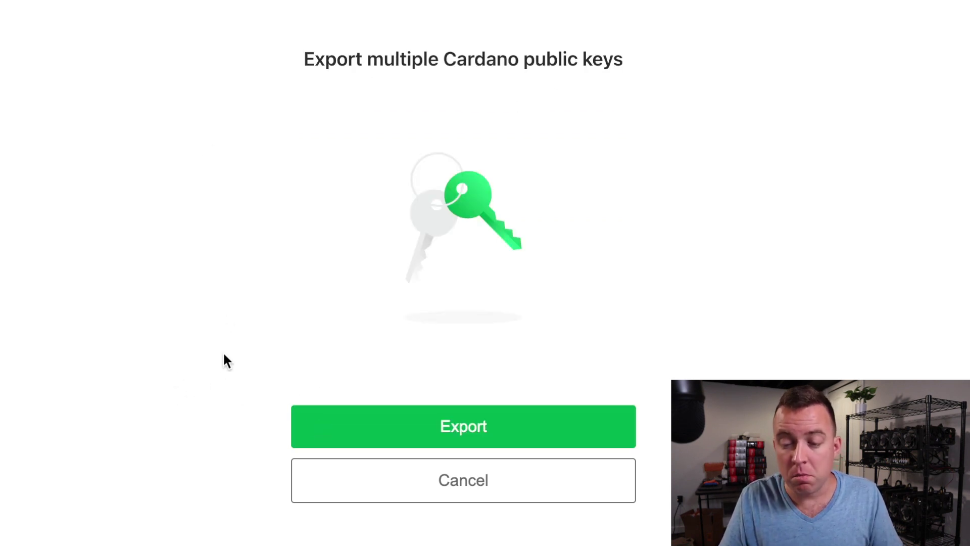
pyautogui.click(309, 423)
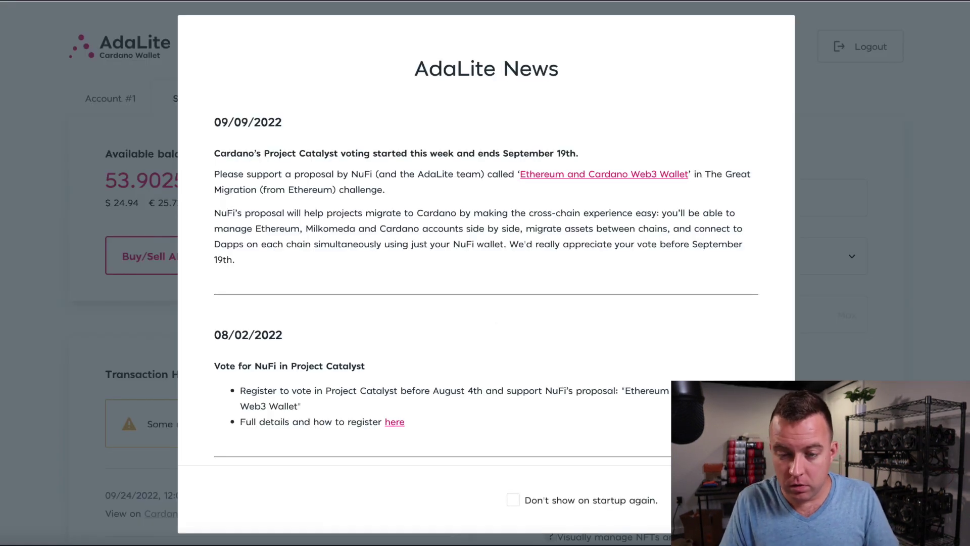
pyautogui.click(108, 330)
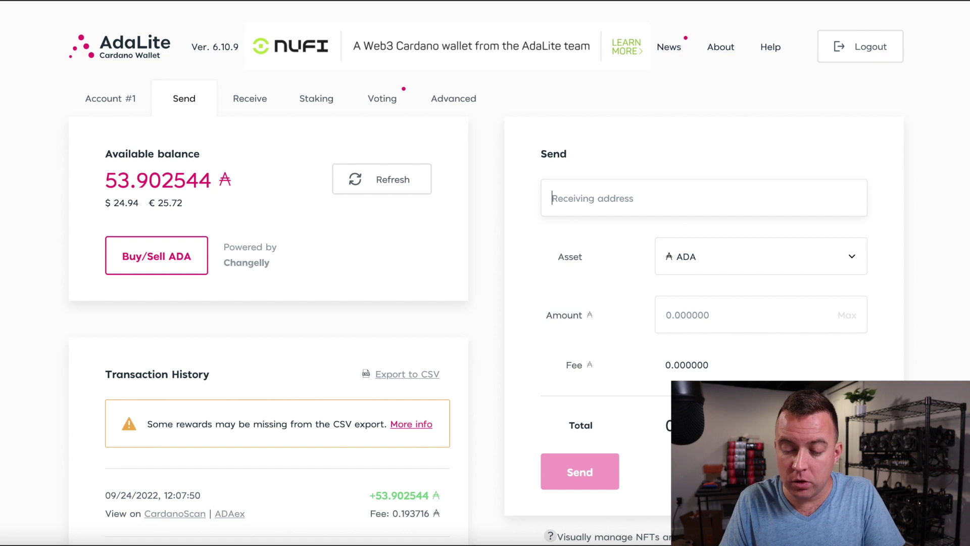
# Reveal the full ADA MT receiving address in Trezor Suite
pyautogui.press('super+Tab')
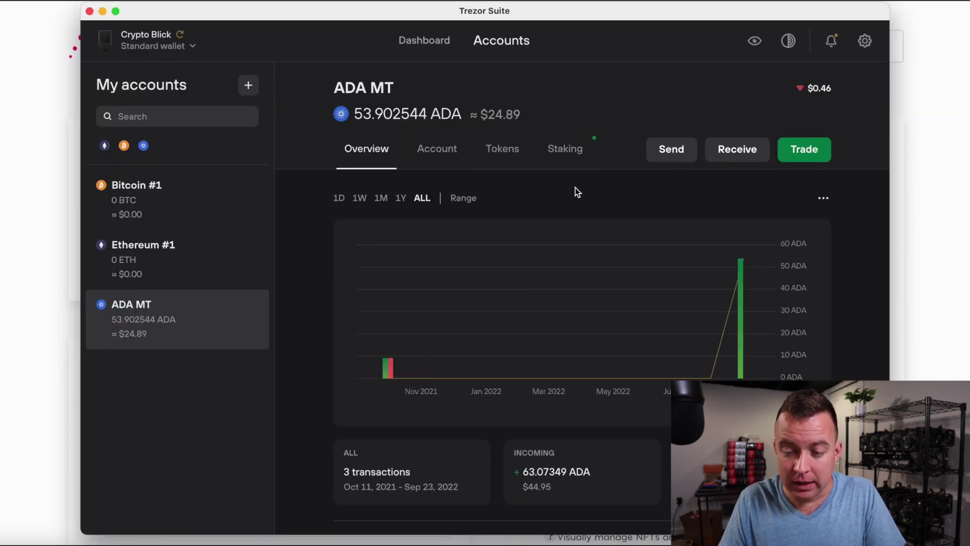
pyautogui.click(733, 157)
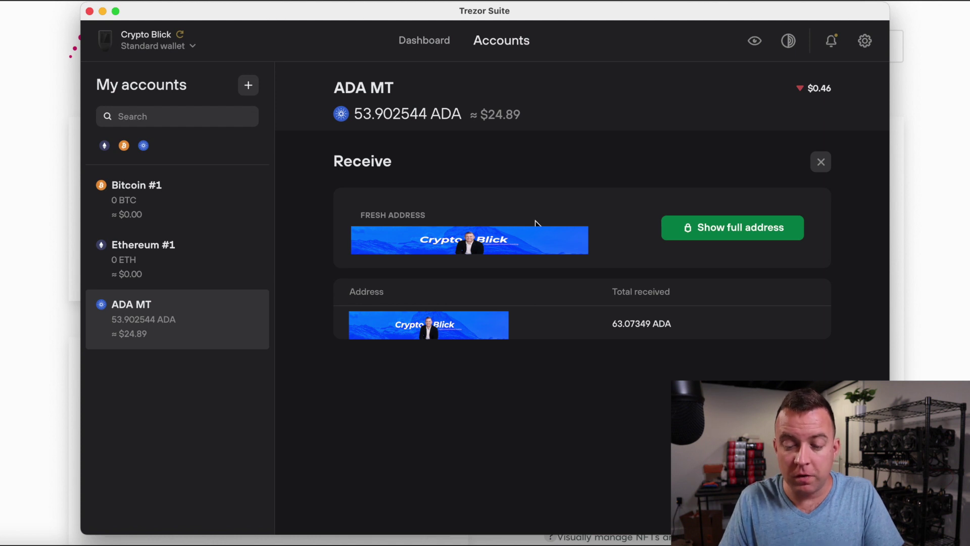
pyautogui.click(699, 226)
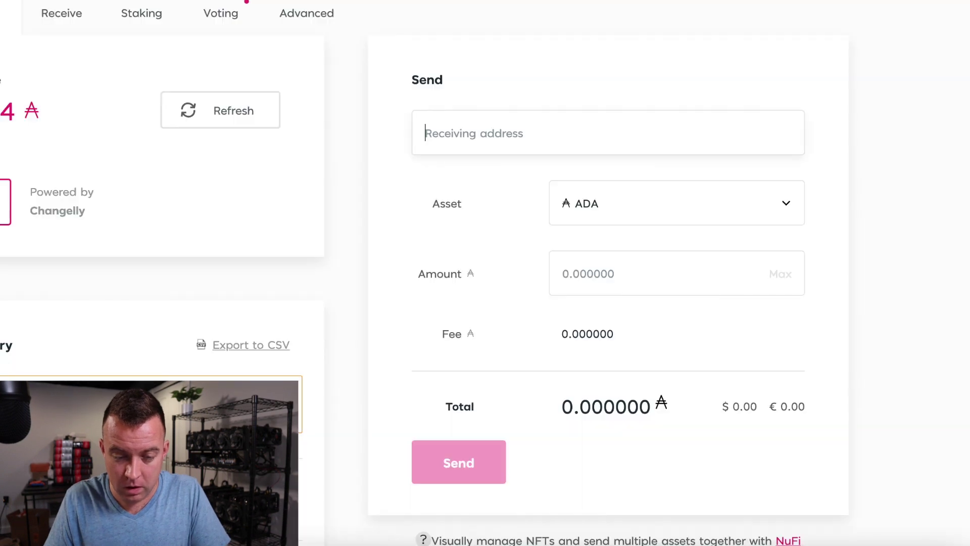
# Paste the ADA MT address as recipient, send the maximum 53.735077 ADA, and confirm the review
pyautogui.click(424, 130)
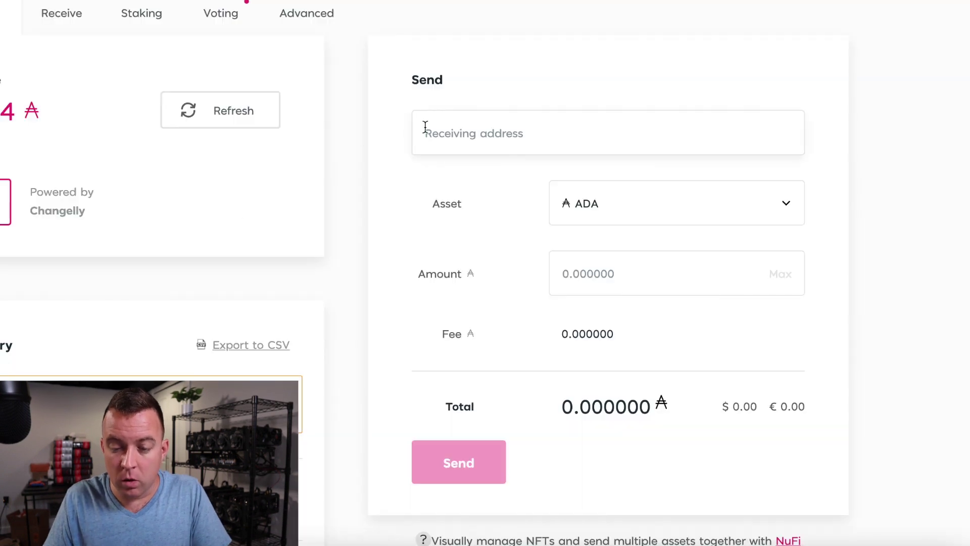
pyautogui.press('super+v')
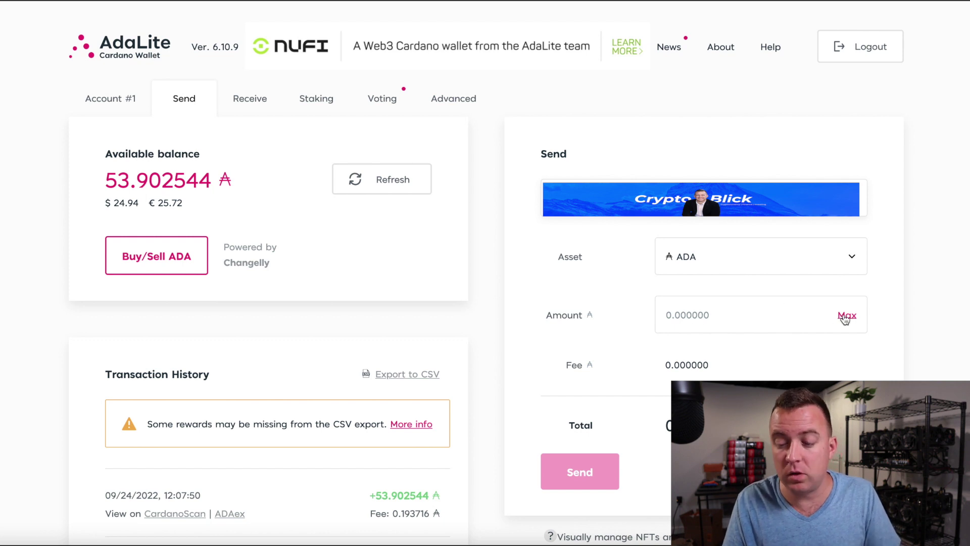
pyautogui.click(846, 316)
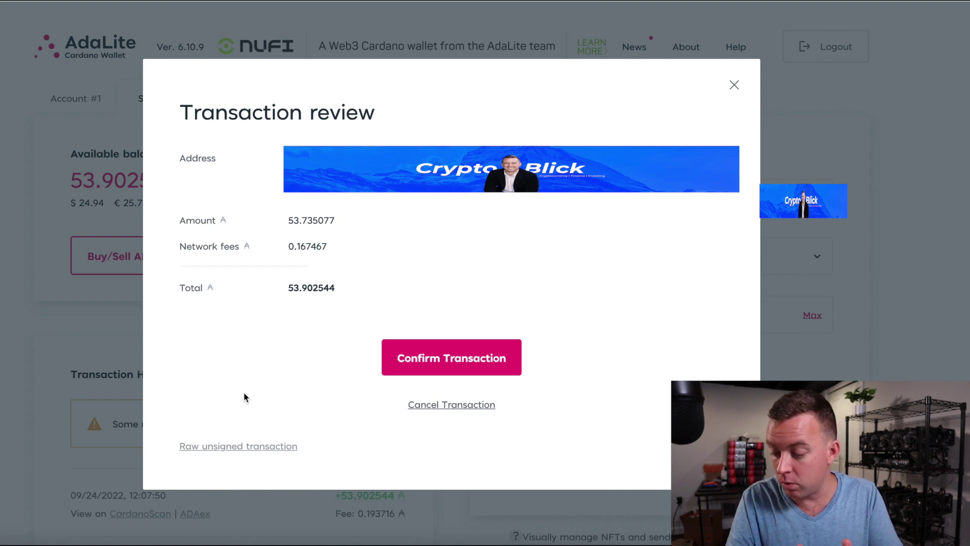
pyautogui.click(402, 357)
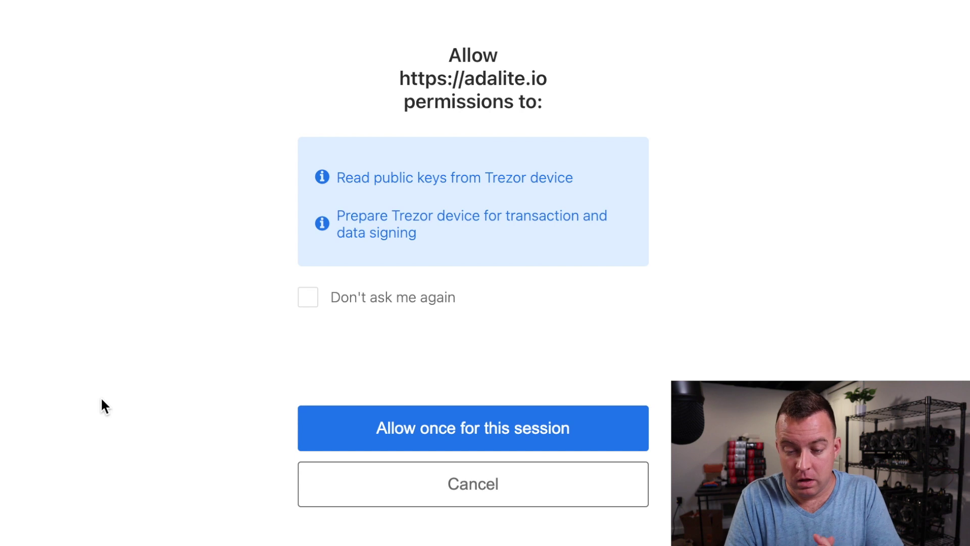
# Let adalite.io use the Trezor for this session to sign the ADA transfer
pyautogui.click(350, 427)
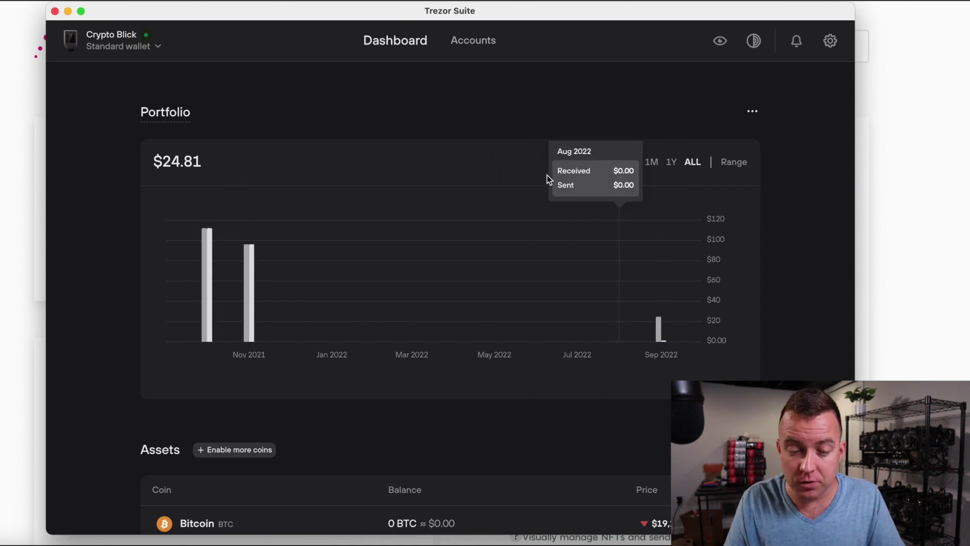
# Open ADA MT and review the received ADA transaction details, confirming 53.735077 ADA
pyautogui.click(470, 45)
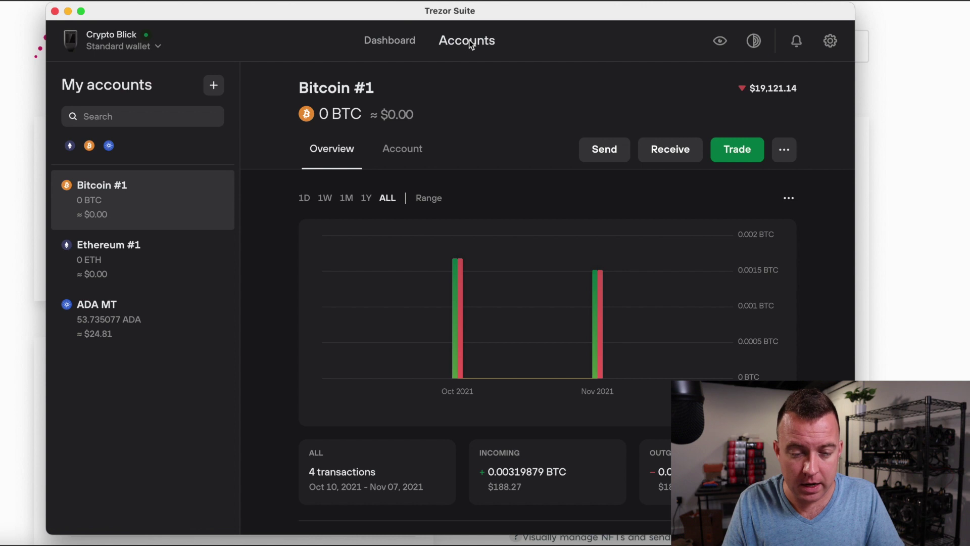
pyautogui.click(152, 325)
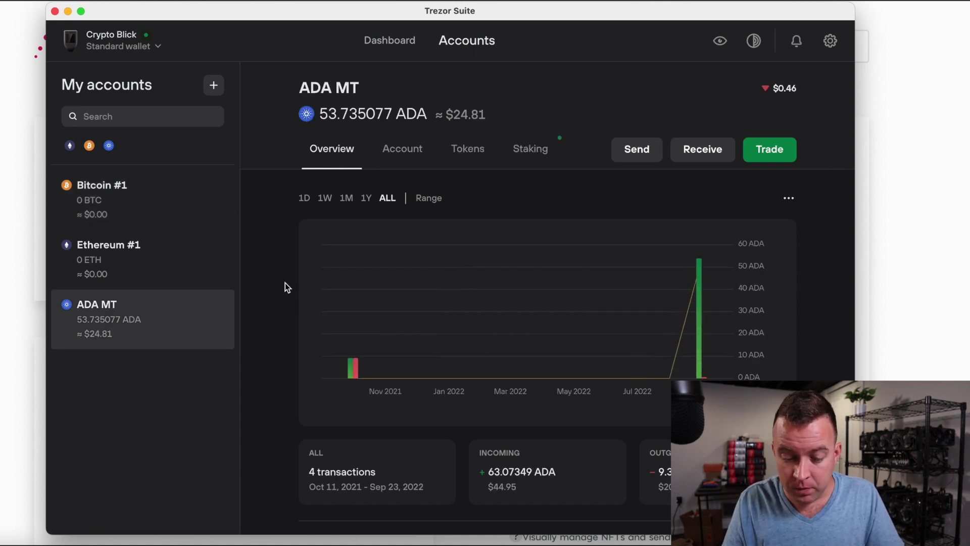
pyautogui.scroll(-5, 277, 303)
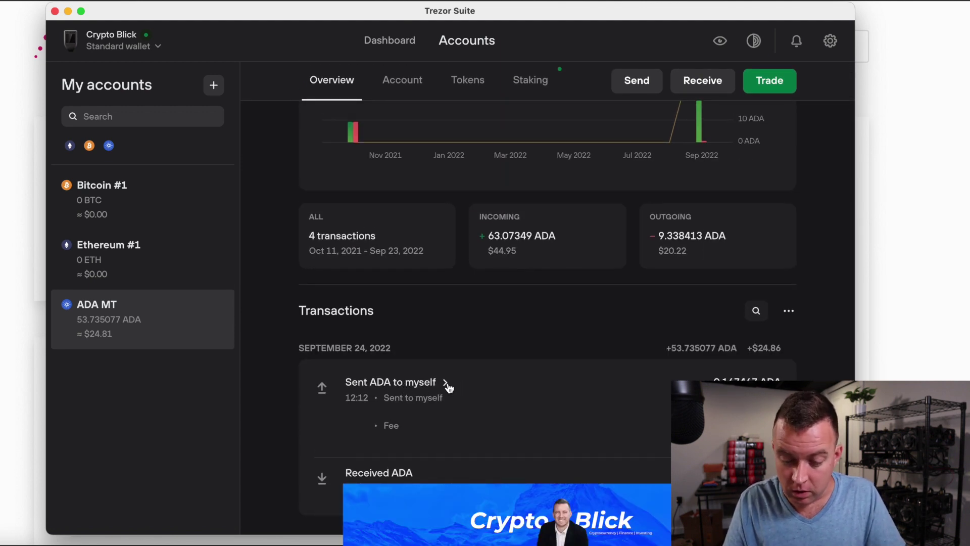
pyautogui.click(379, 473)
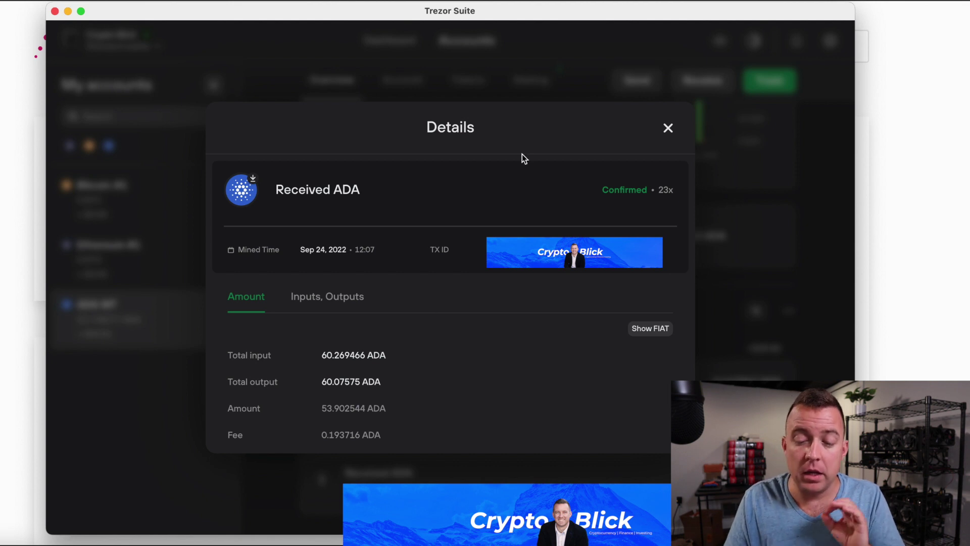
pyautogui.click(668, 130)
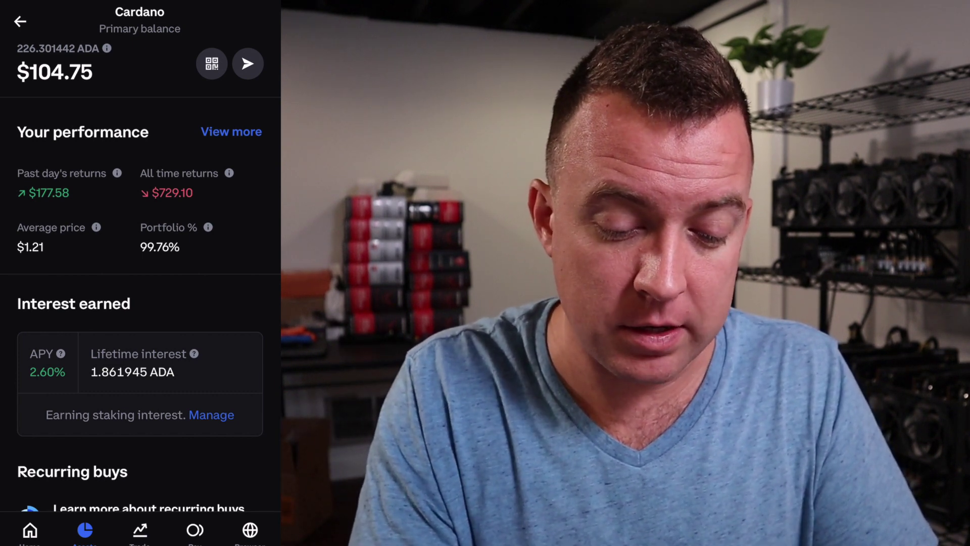
# Begin sending Cardano from the 226.301442 ADA Coinbase balance and move to the recipient field
pyautogui.click(248, 63)
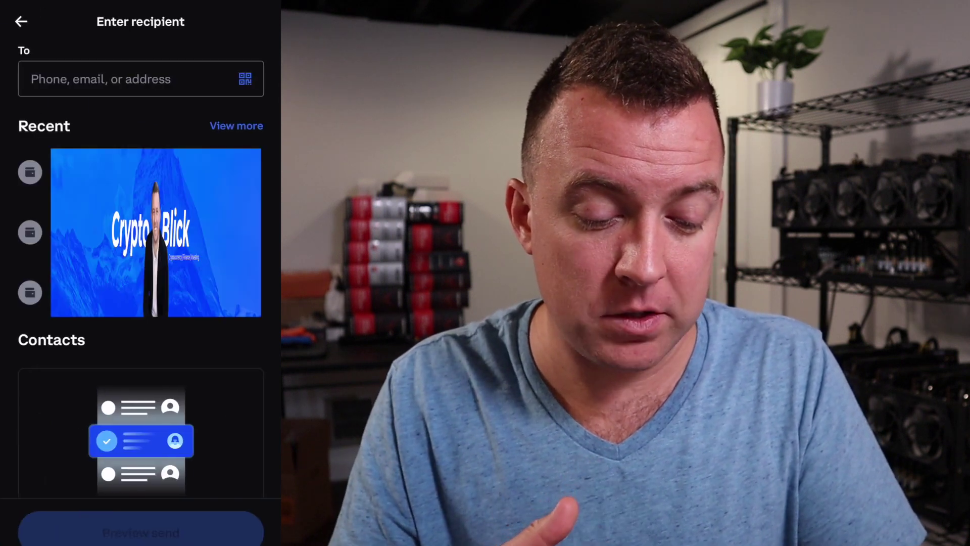
pyautogui.click(140, 78)
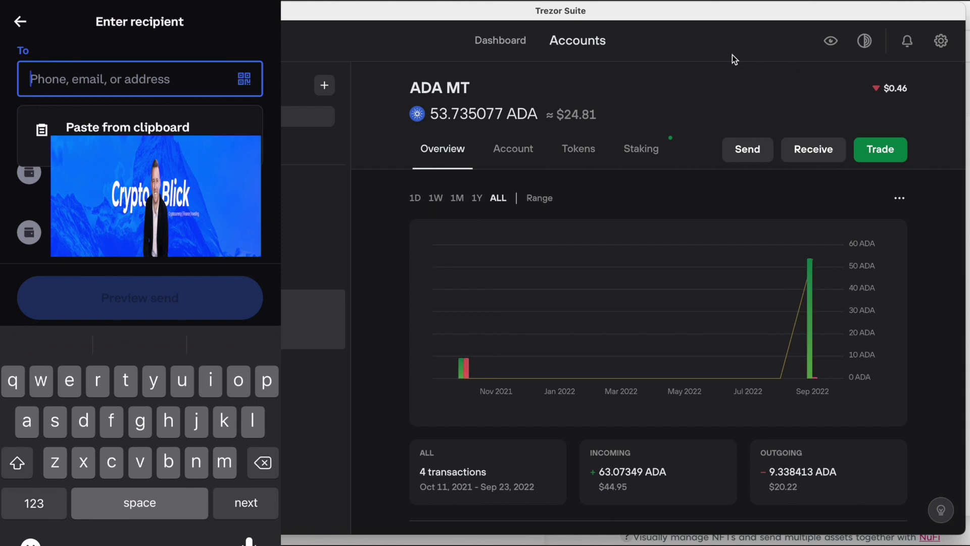
# Show the full ADA MT receive address in Trezor Suite for the Coinbase recipient
pyautogui.click(813, 150)
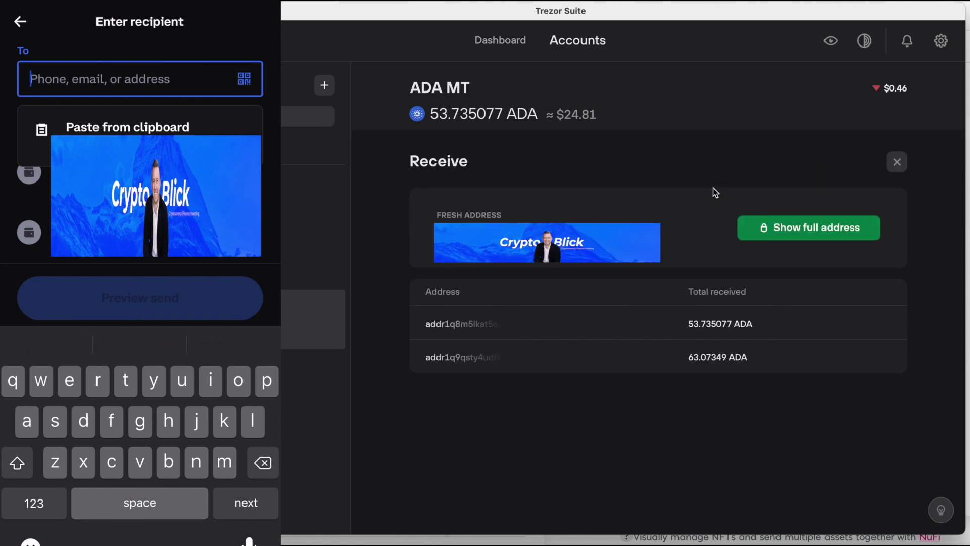
pyautogui.click(776, 232)
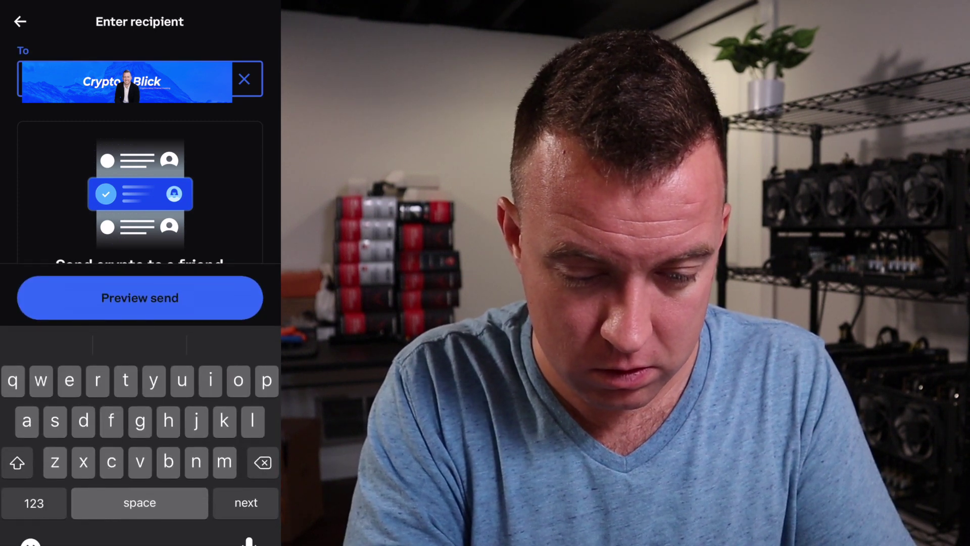
# Confirm the Trezor recipient address in Coinbase's send form for 226.121421 ADA
pyautogui.press('Return')
pyautogui.click(126, 79)
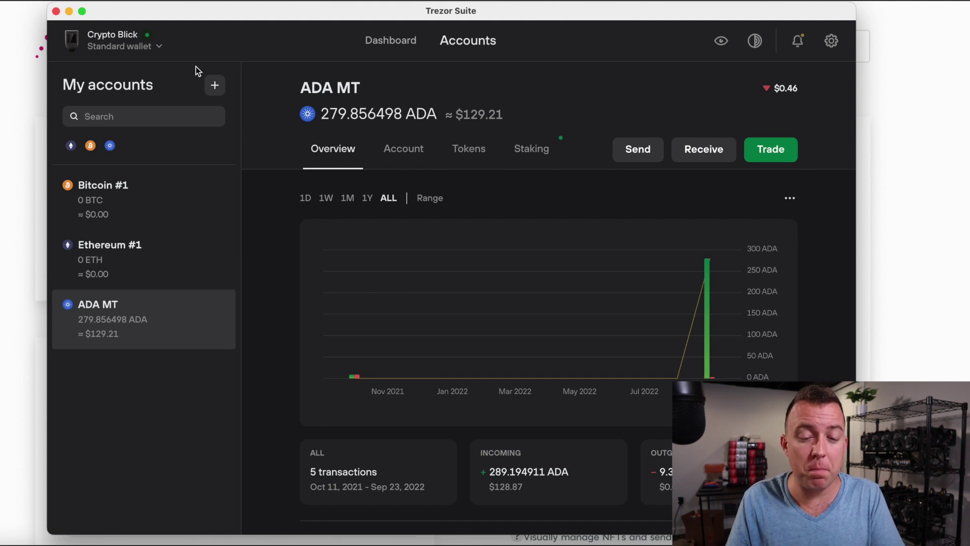
# Check the $129.21 portfolio total on the Dashboard and open the ADA MT account
pyautogui.click(380, 45)
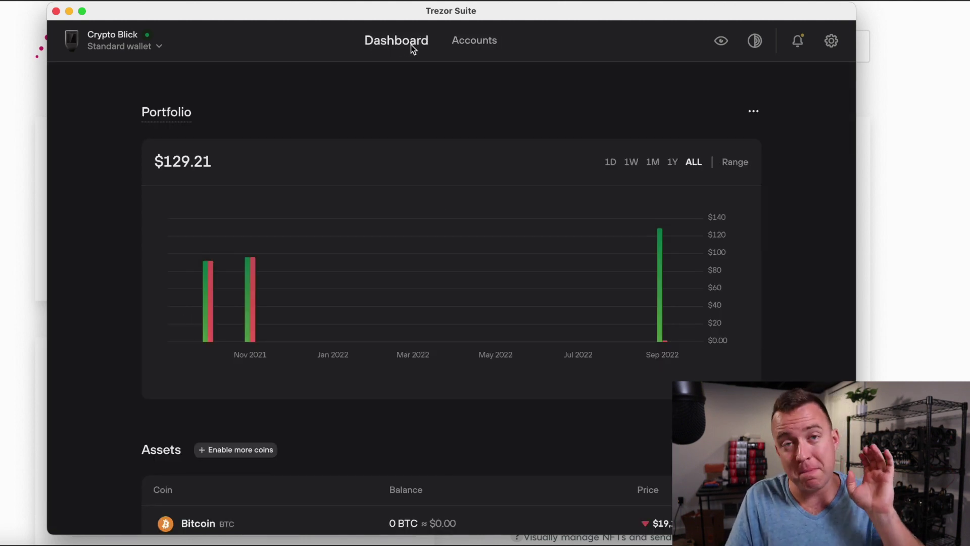
pyautogui.click(470, 41)
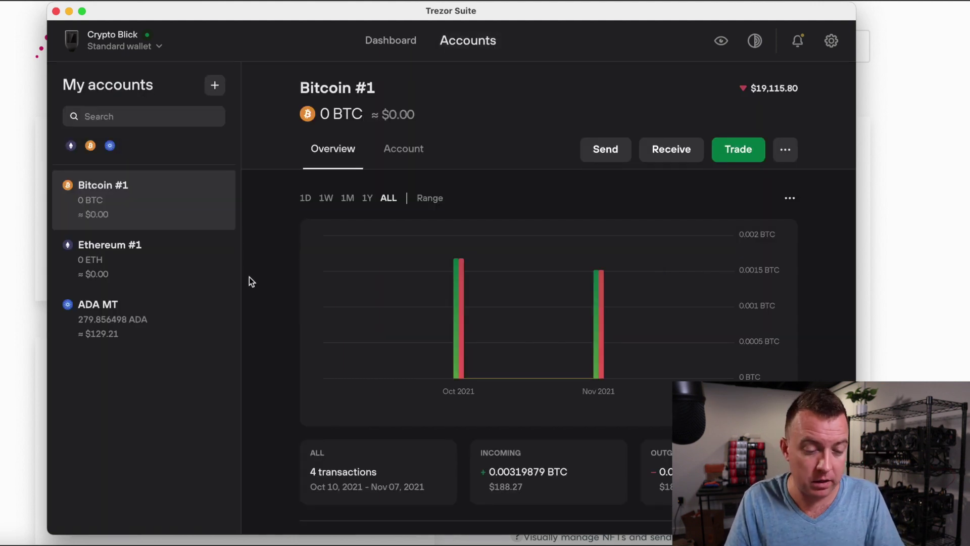
pyautogui.click(99, 337)
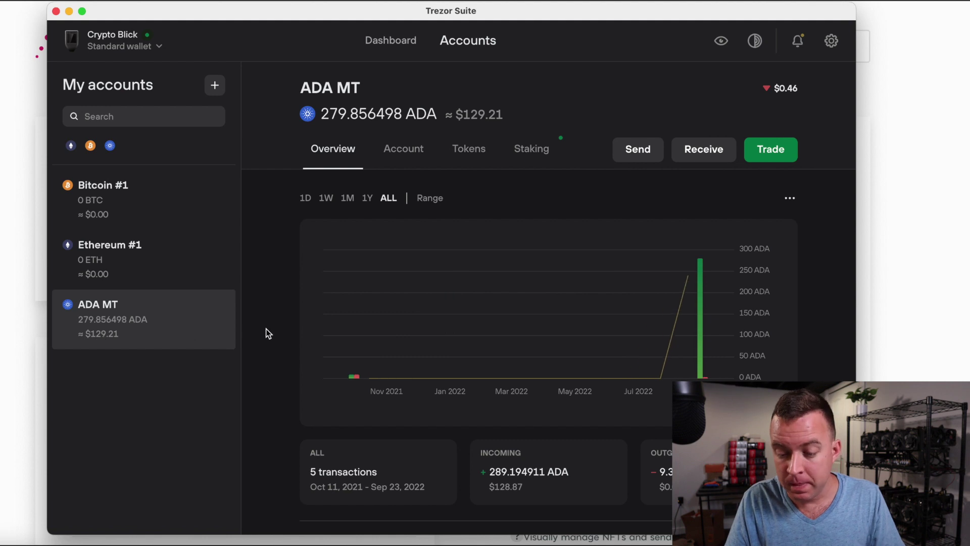
# Open the details of the newest 226.121421 ADA Received transaction
pyautogui.scroll(-1, 268, 329)
pyautogui.moveTo(686, 293)
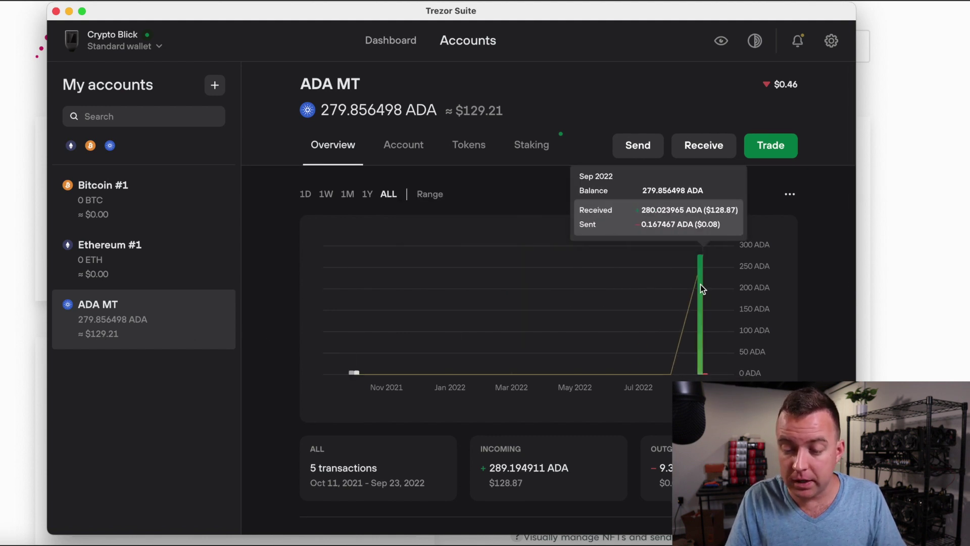
pyautogui.scroll(-3, 278, 324)
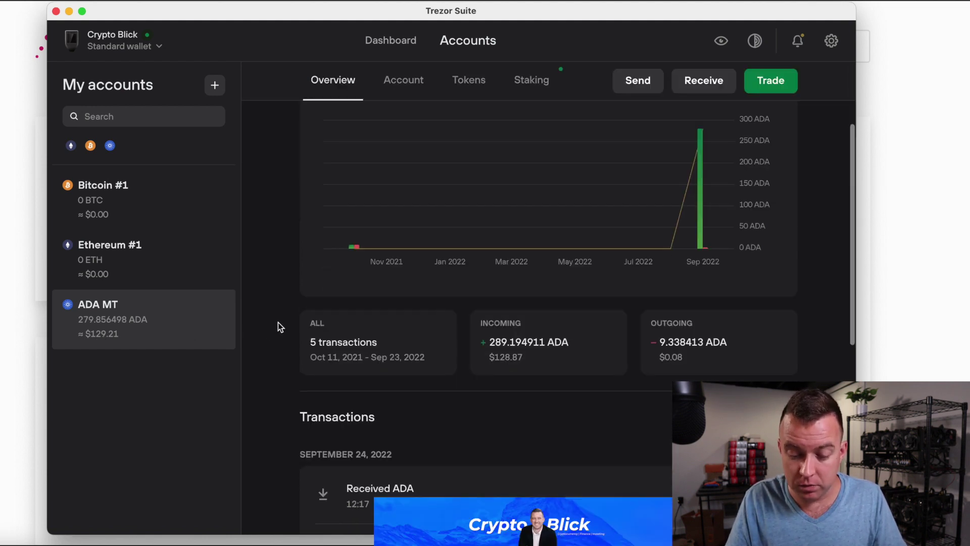
pyautogui.click(438, 490)
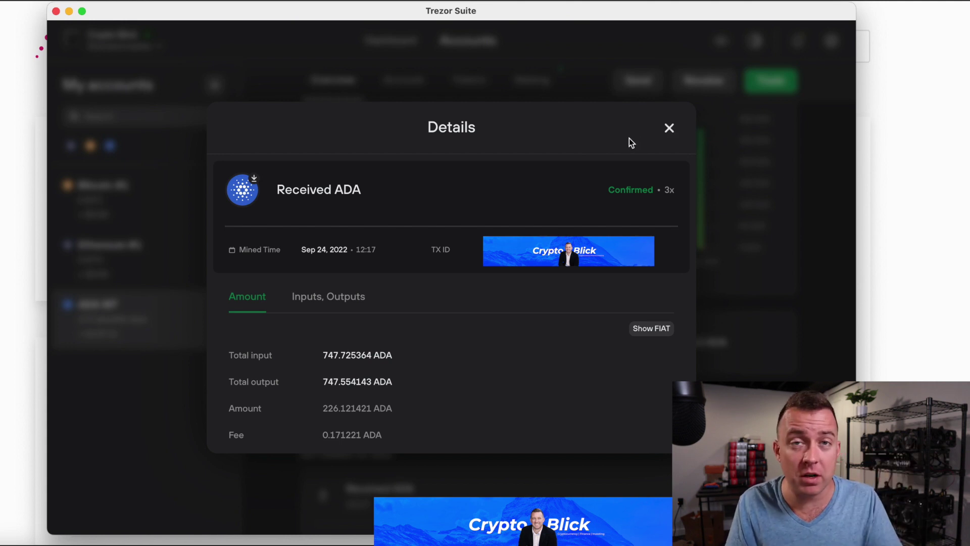
# Close the transaction details and return to the ADA MT overview showing 279.856498 ADA
pyautogui.click(668, 129)
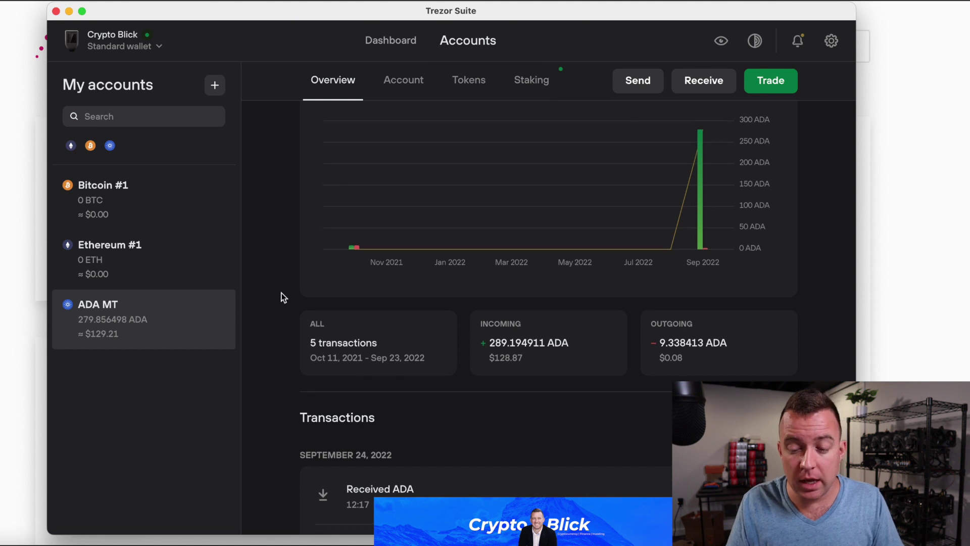
pyautogui.scroll(3, 281, 296)
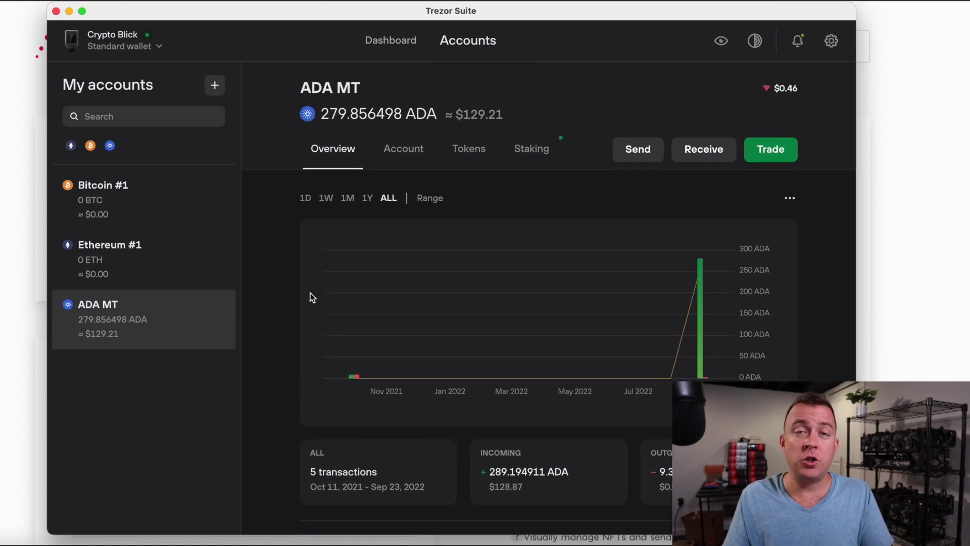